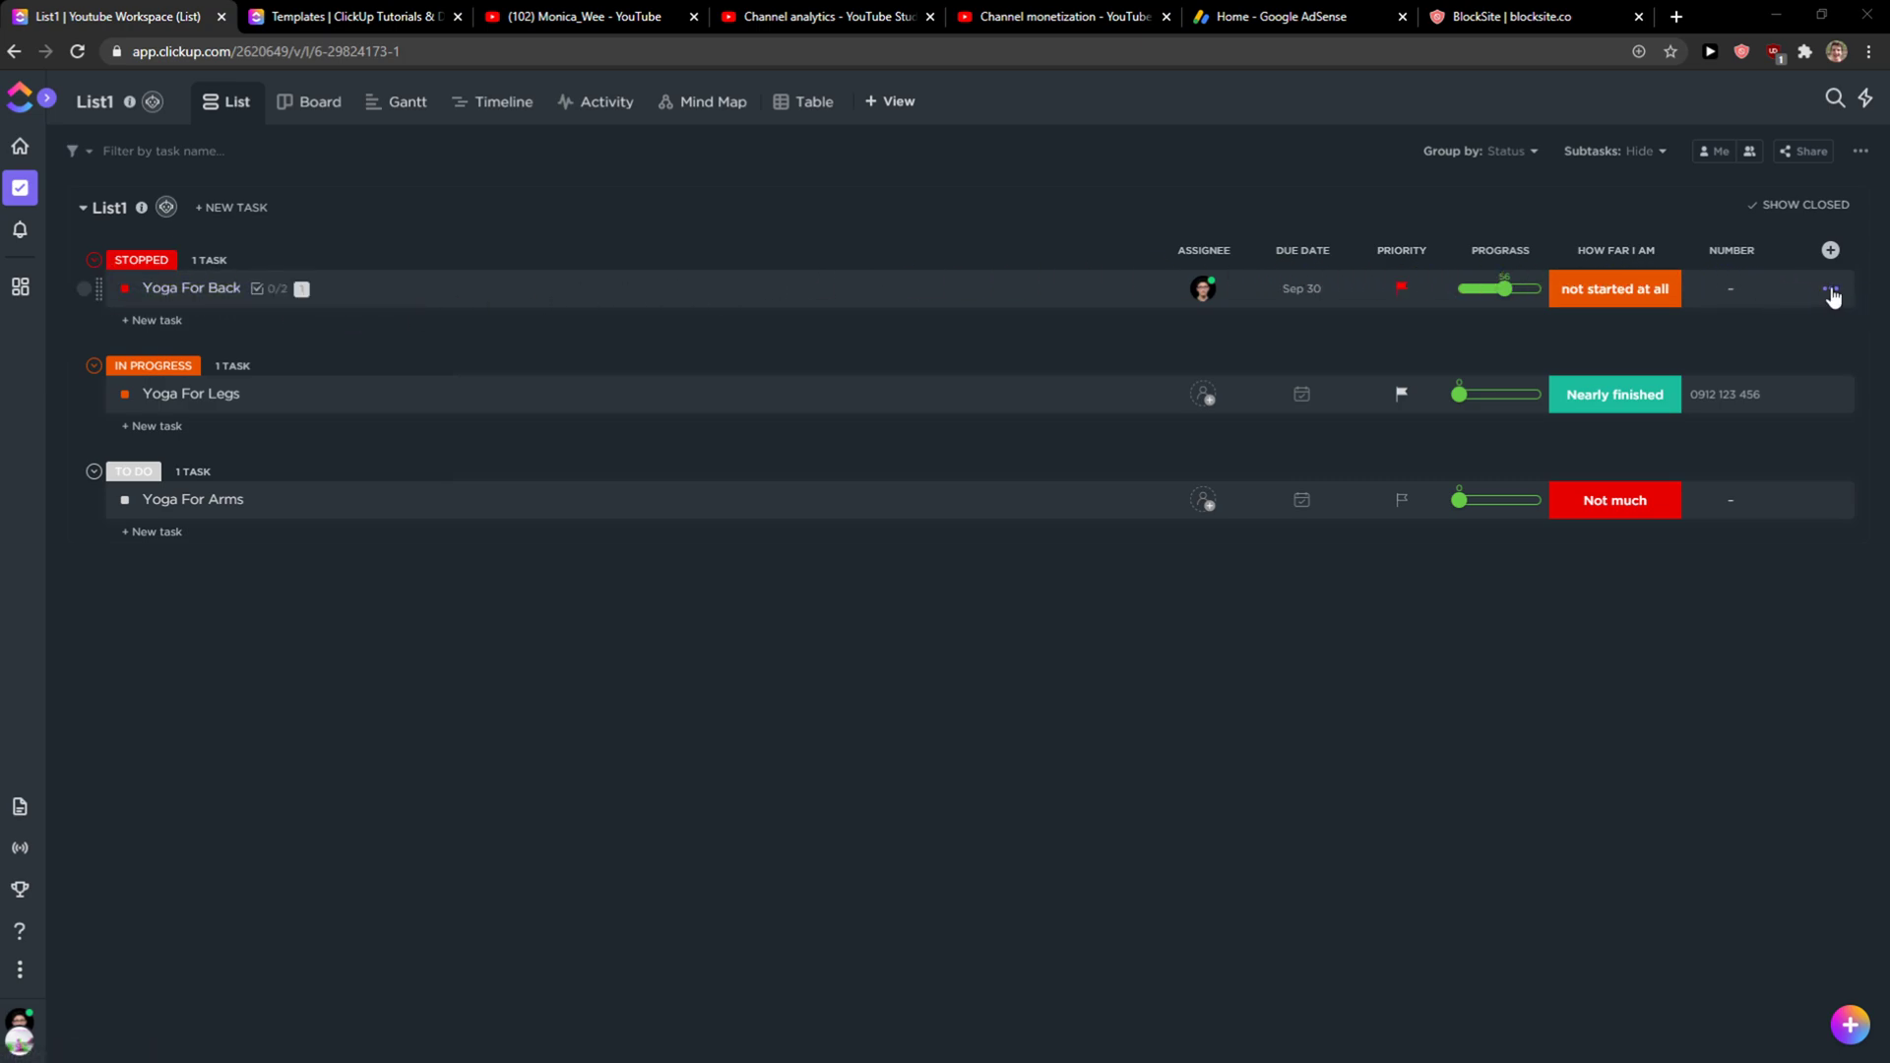
# Delete the 'Yoga For Back' task from its actions menu, then undo to restore it.
pyautogui.click(1834, 294)
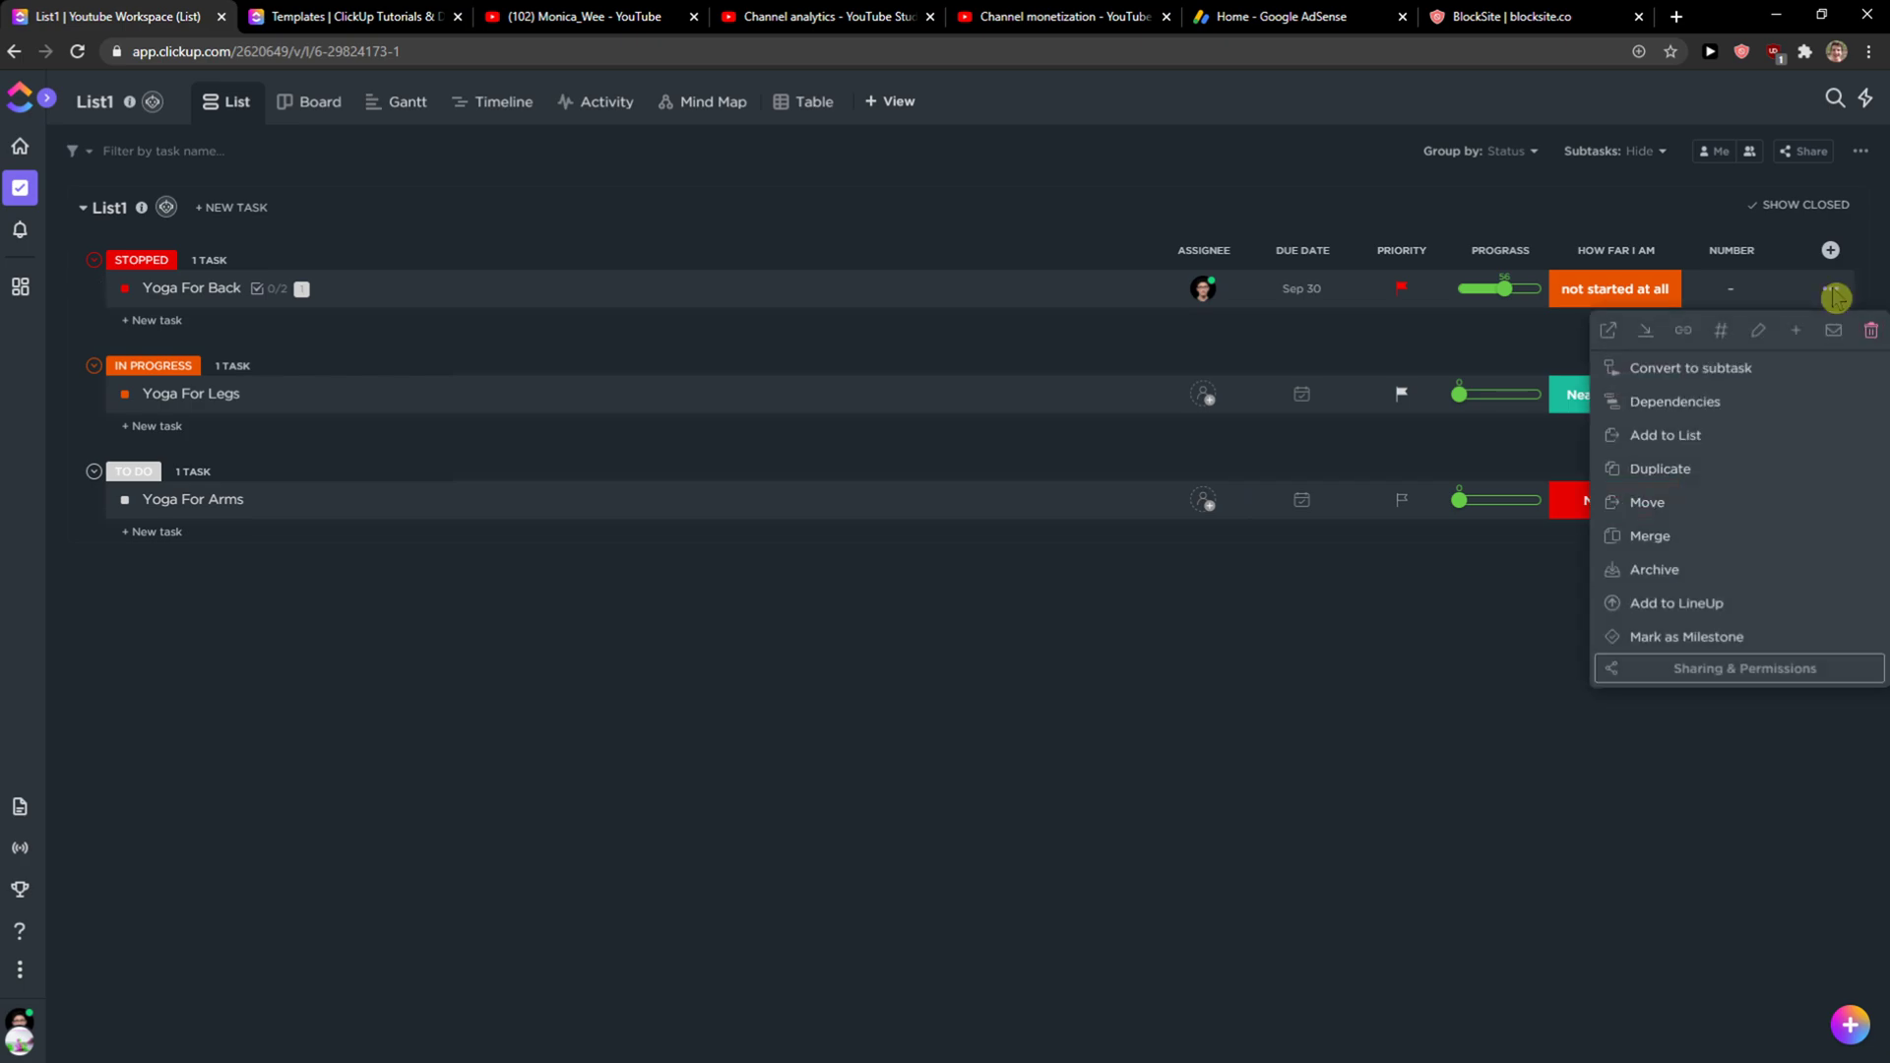
pyautogui.click(1867, 335)
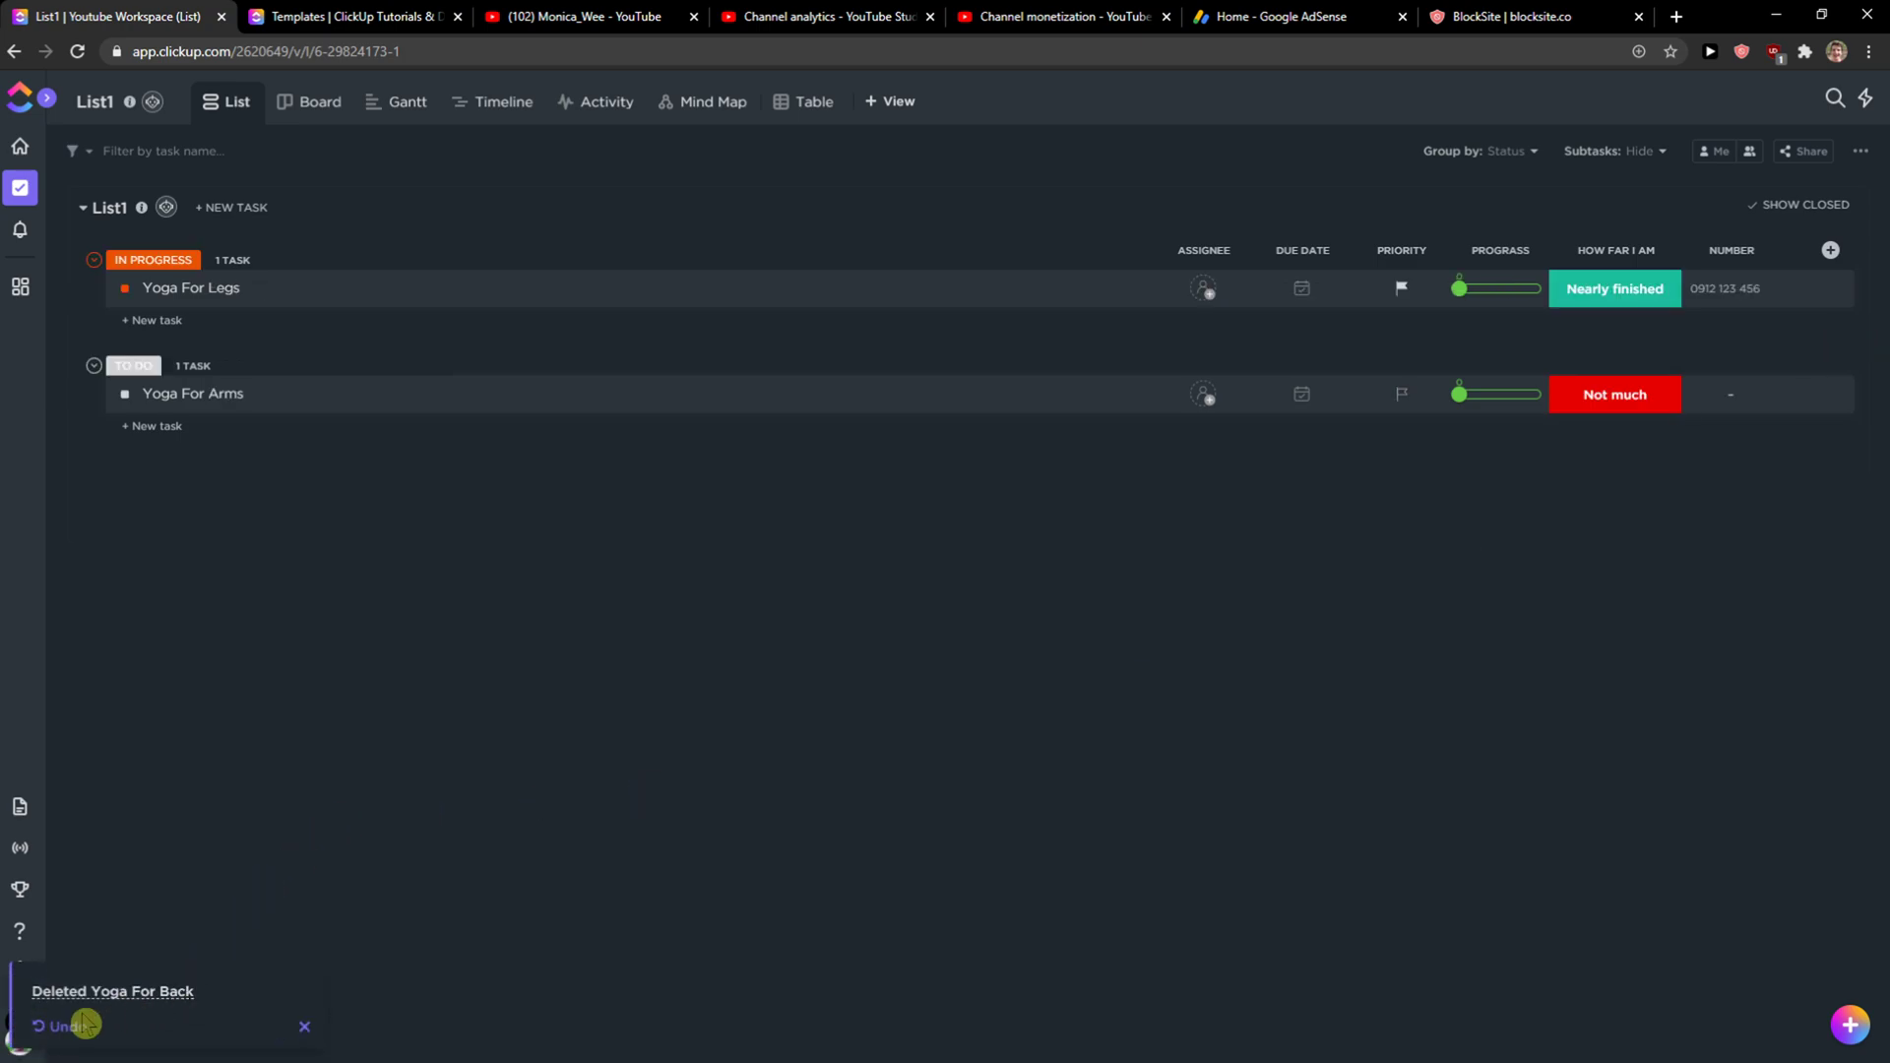
pyautogui.click(59, 1027)
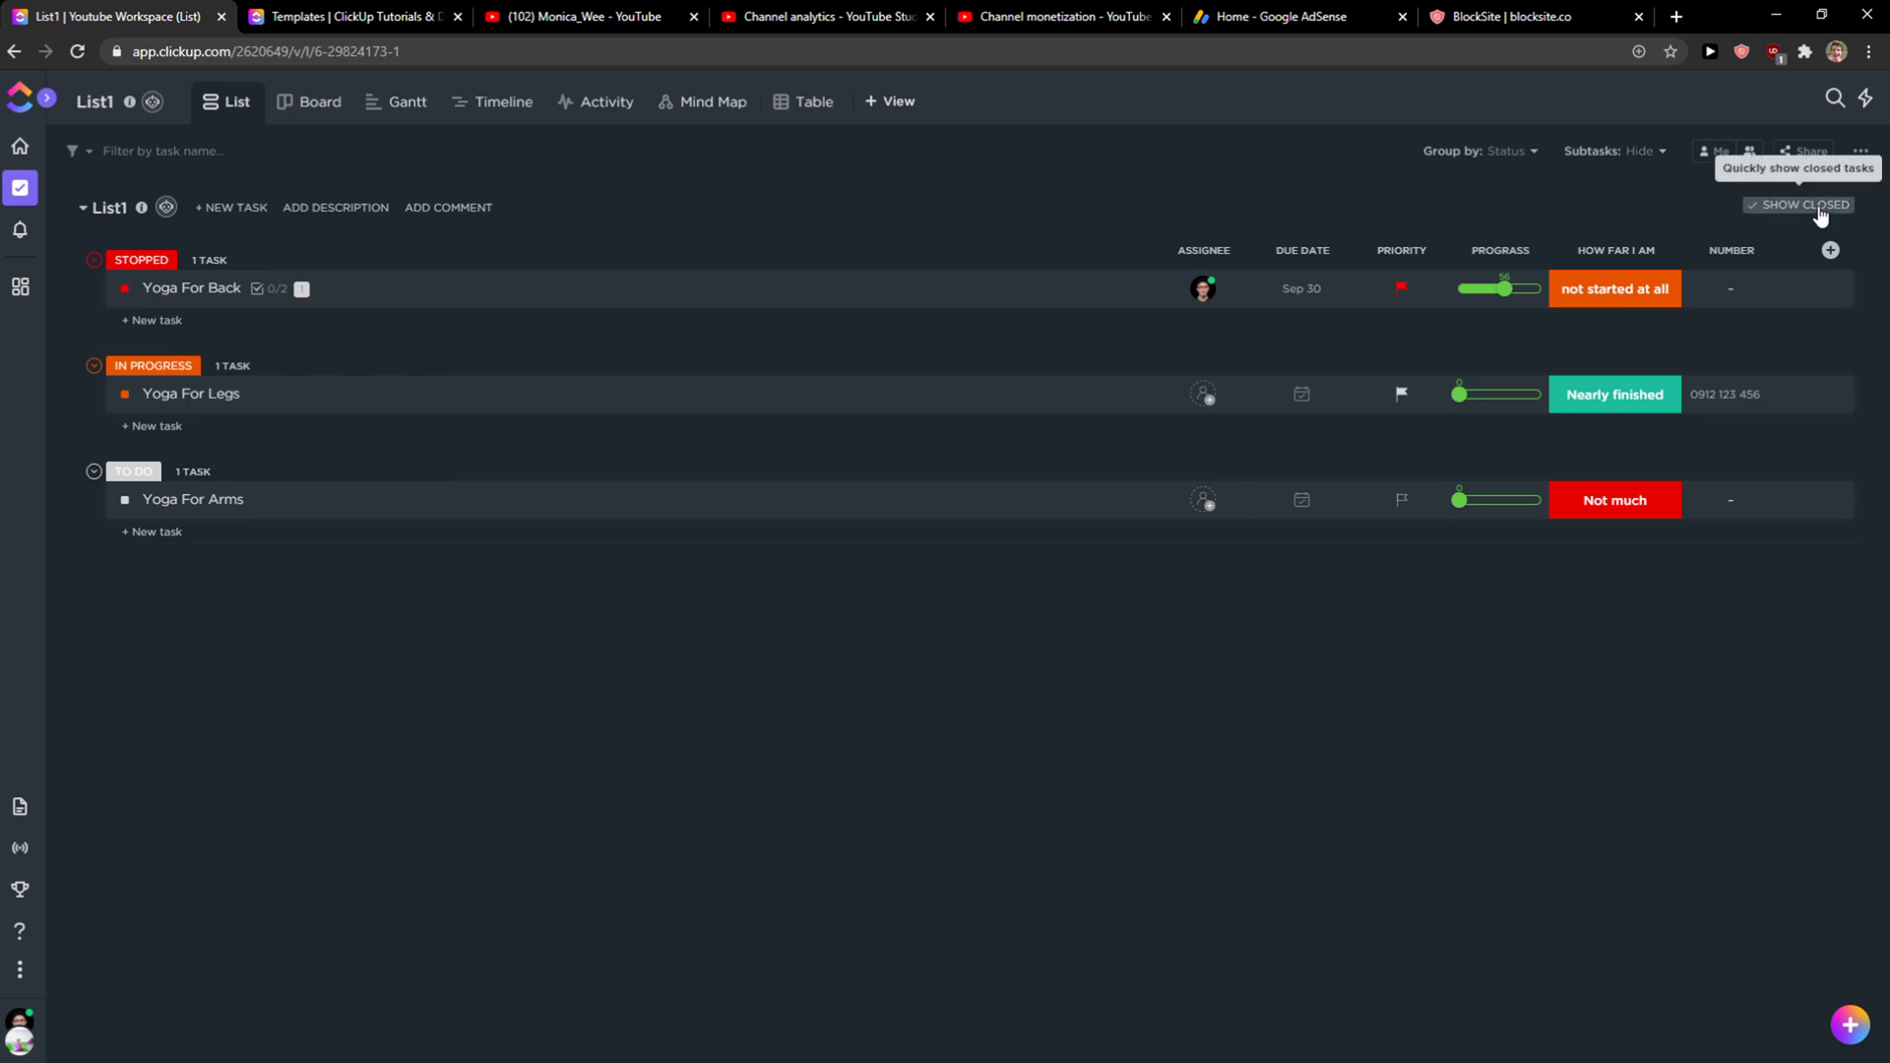
# Switch between the Goals, Pulse and Docs pages, and open and close the Resource Center.
pyautogui.click(19, 888)
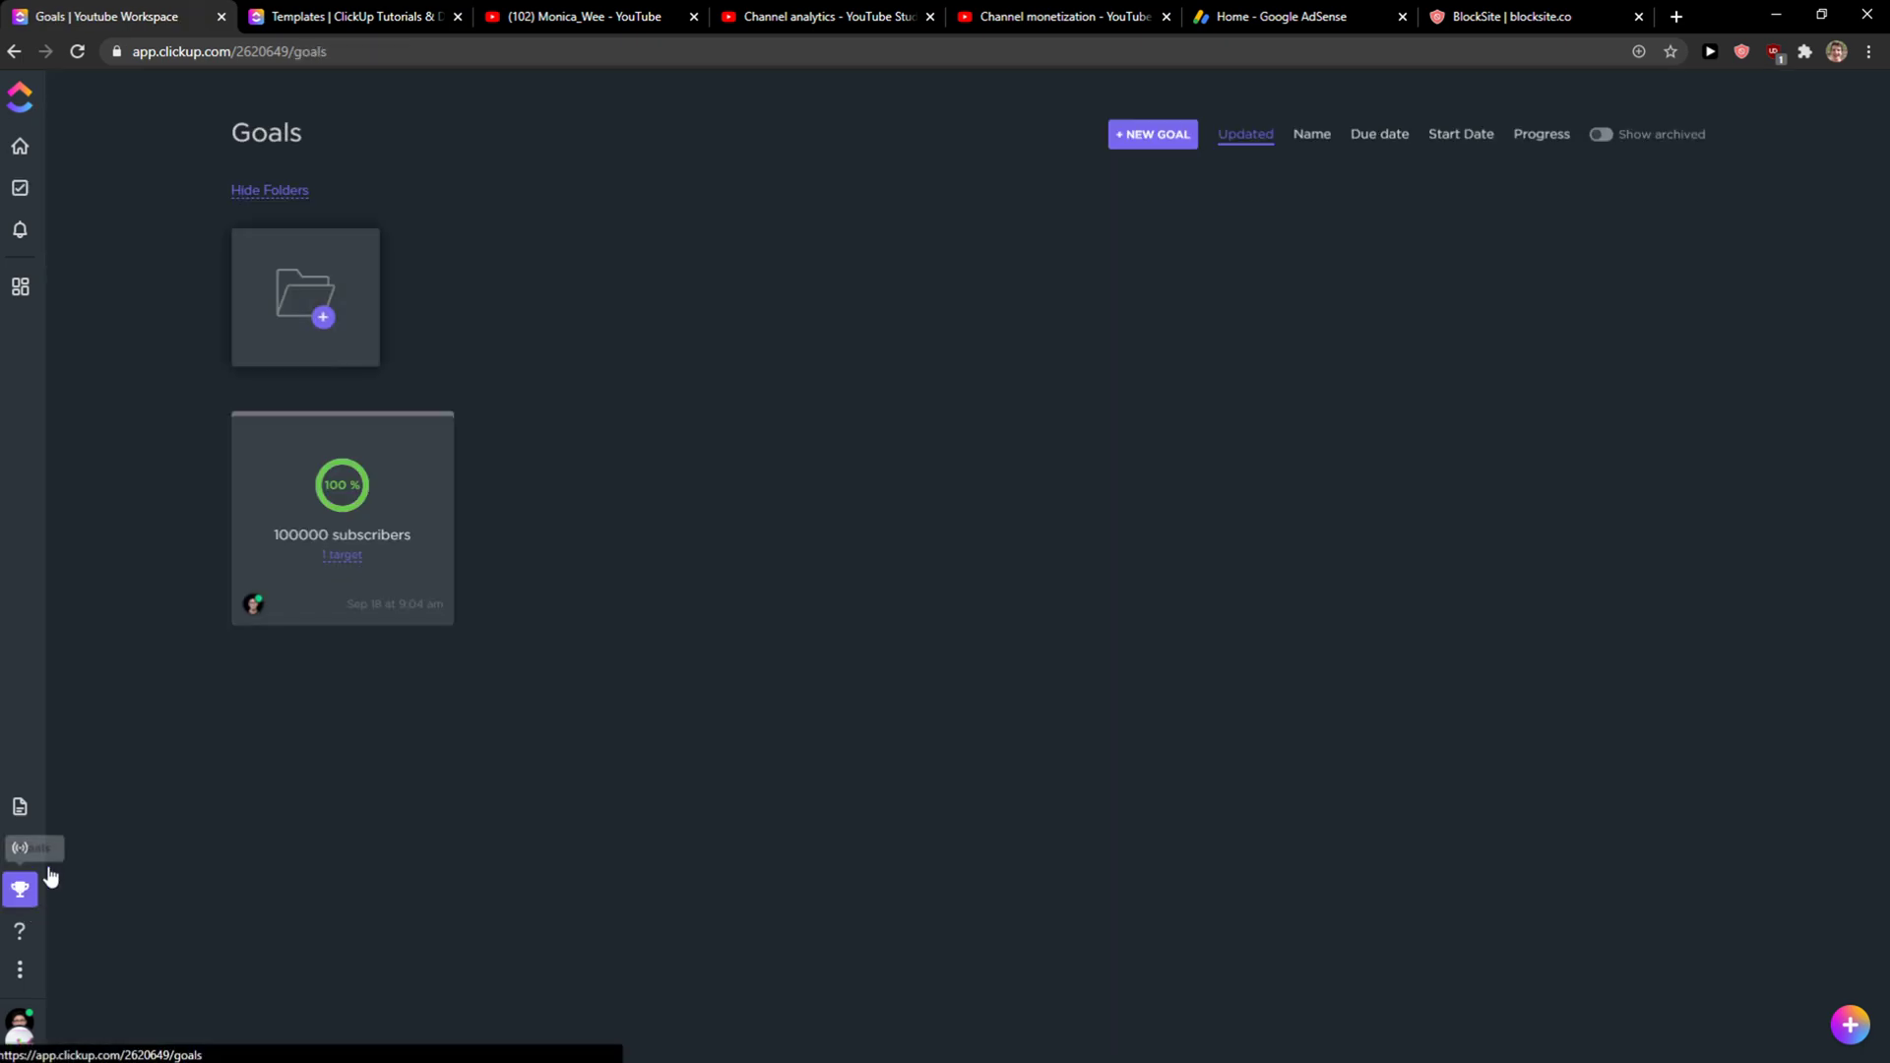
pyautogui.click(19, 846)
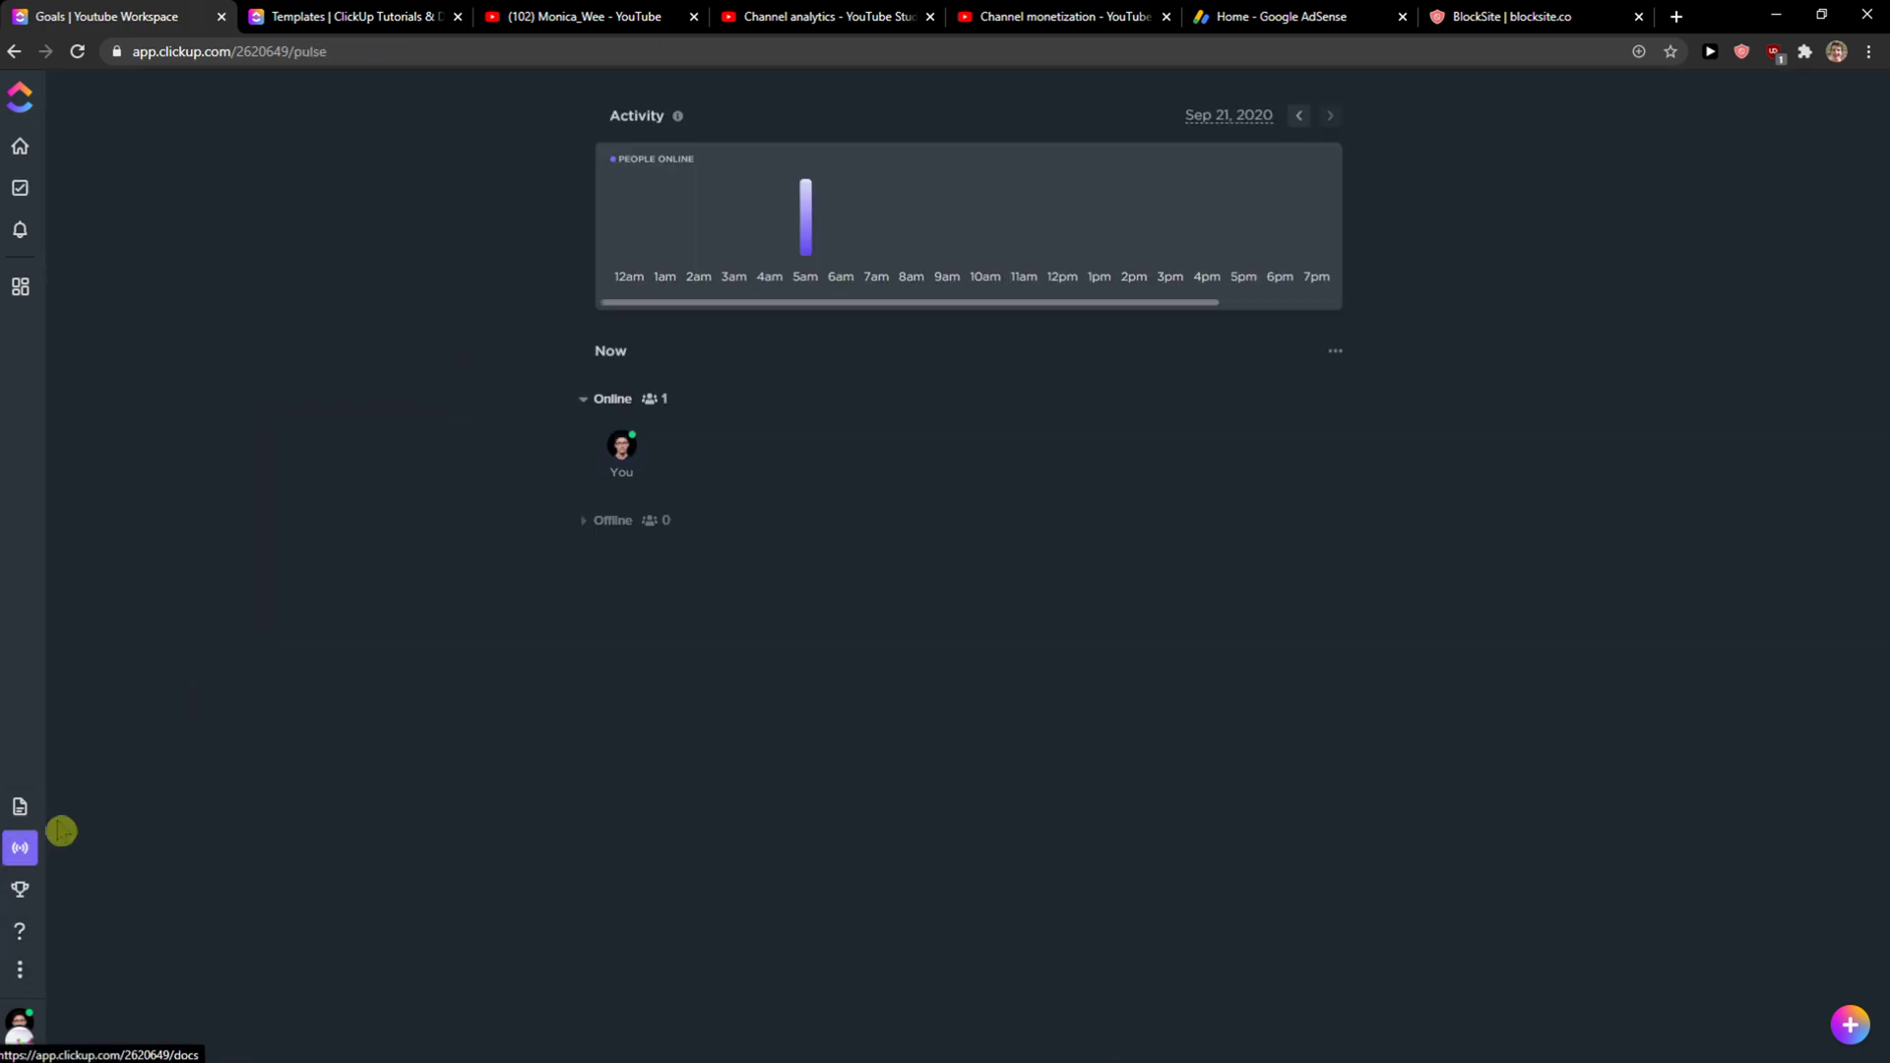
pyautogui.click(18, 806)
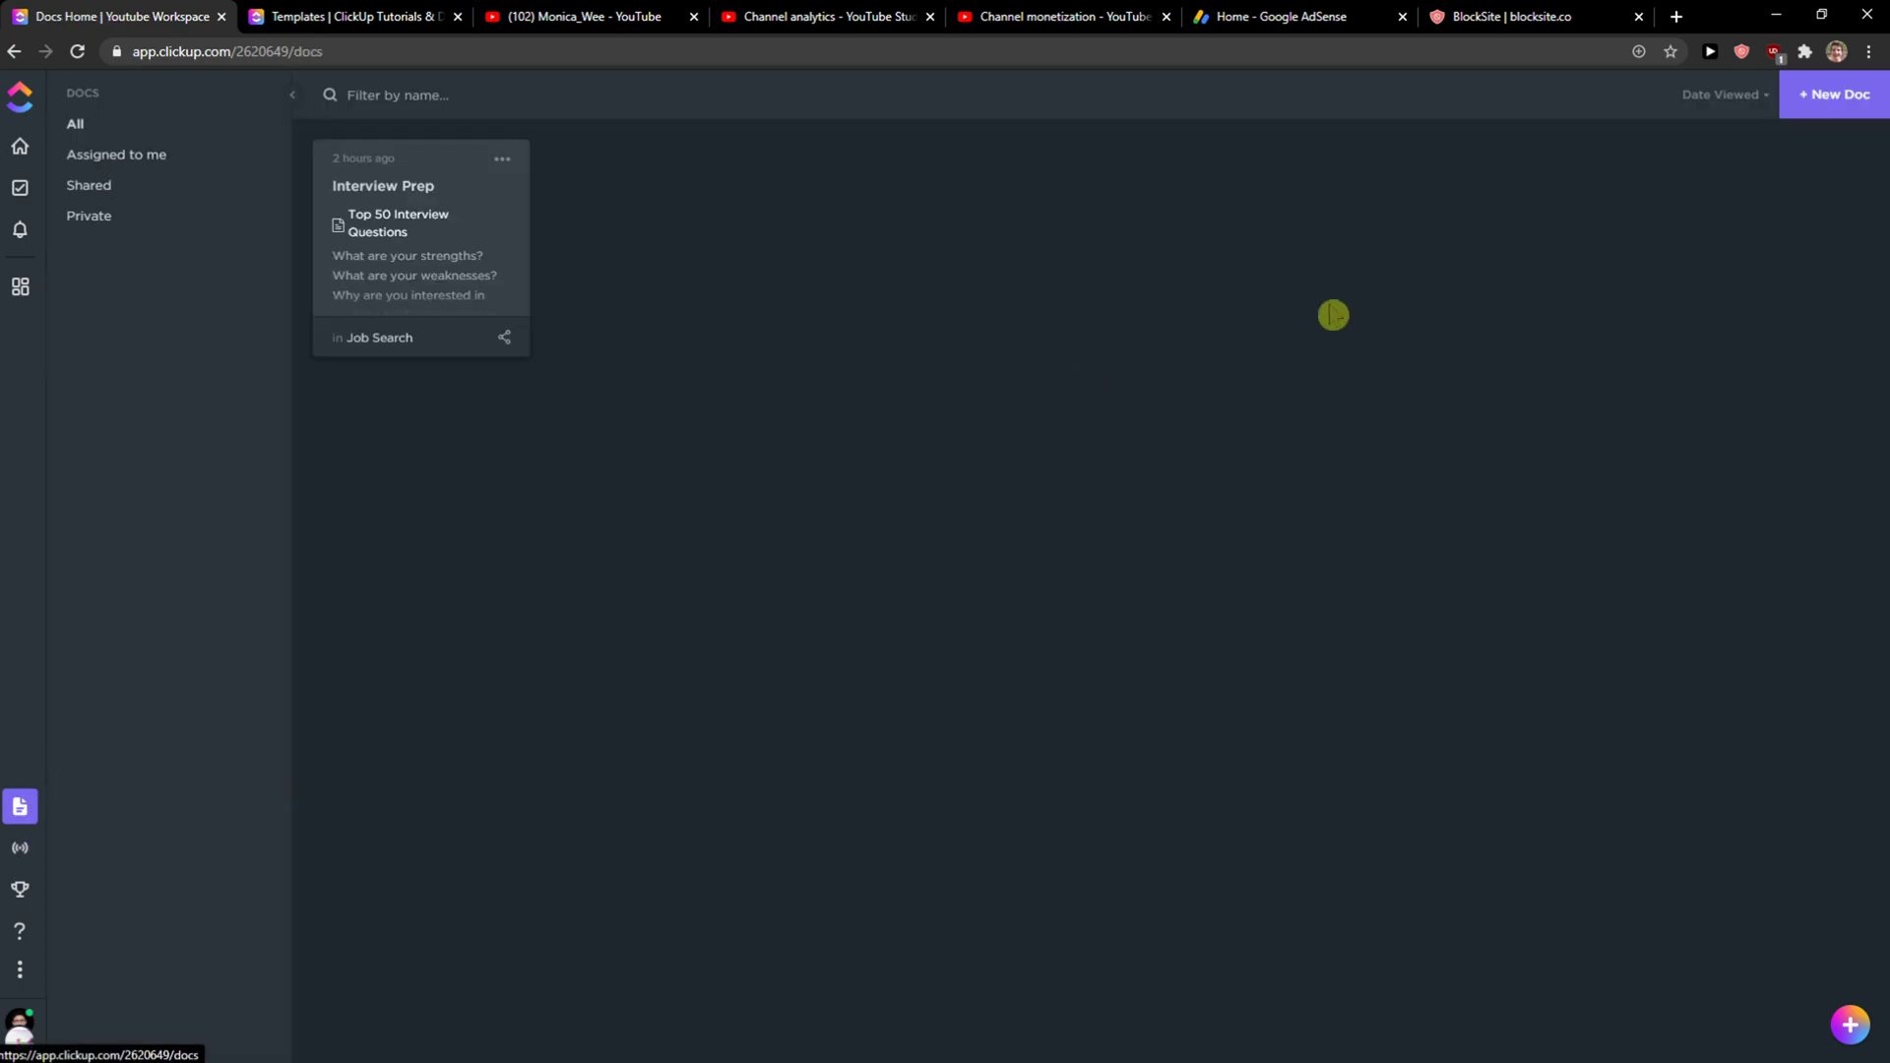
pyautogui.click(20, 847)
pyautogui.click(18, 887)
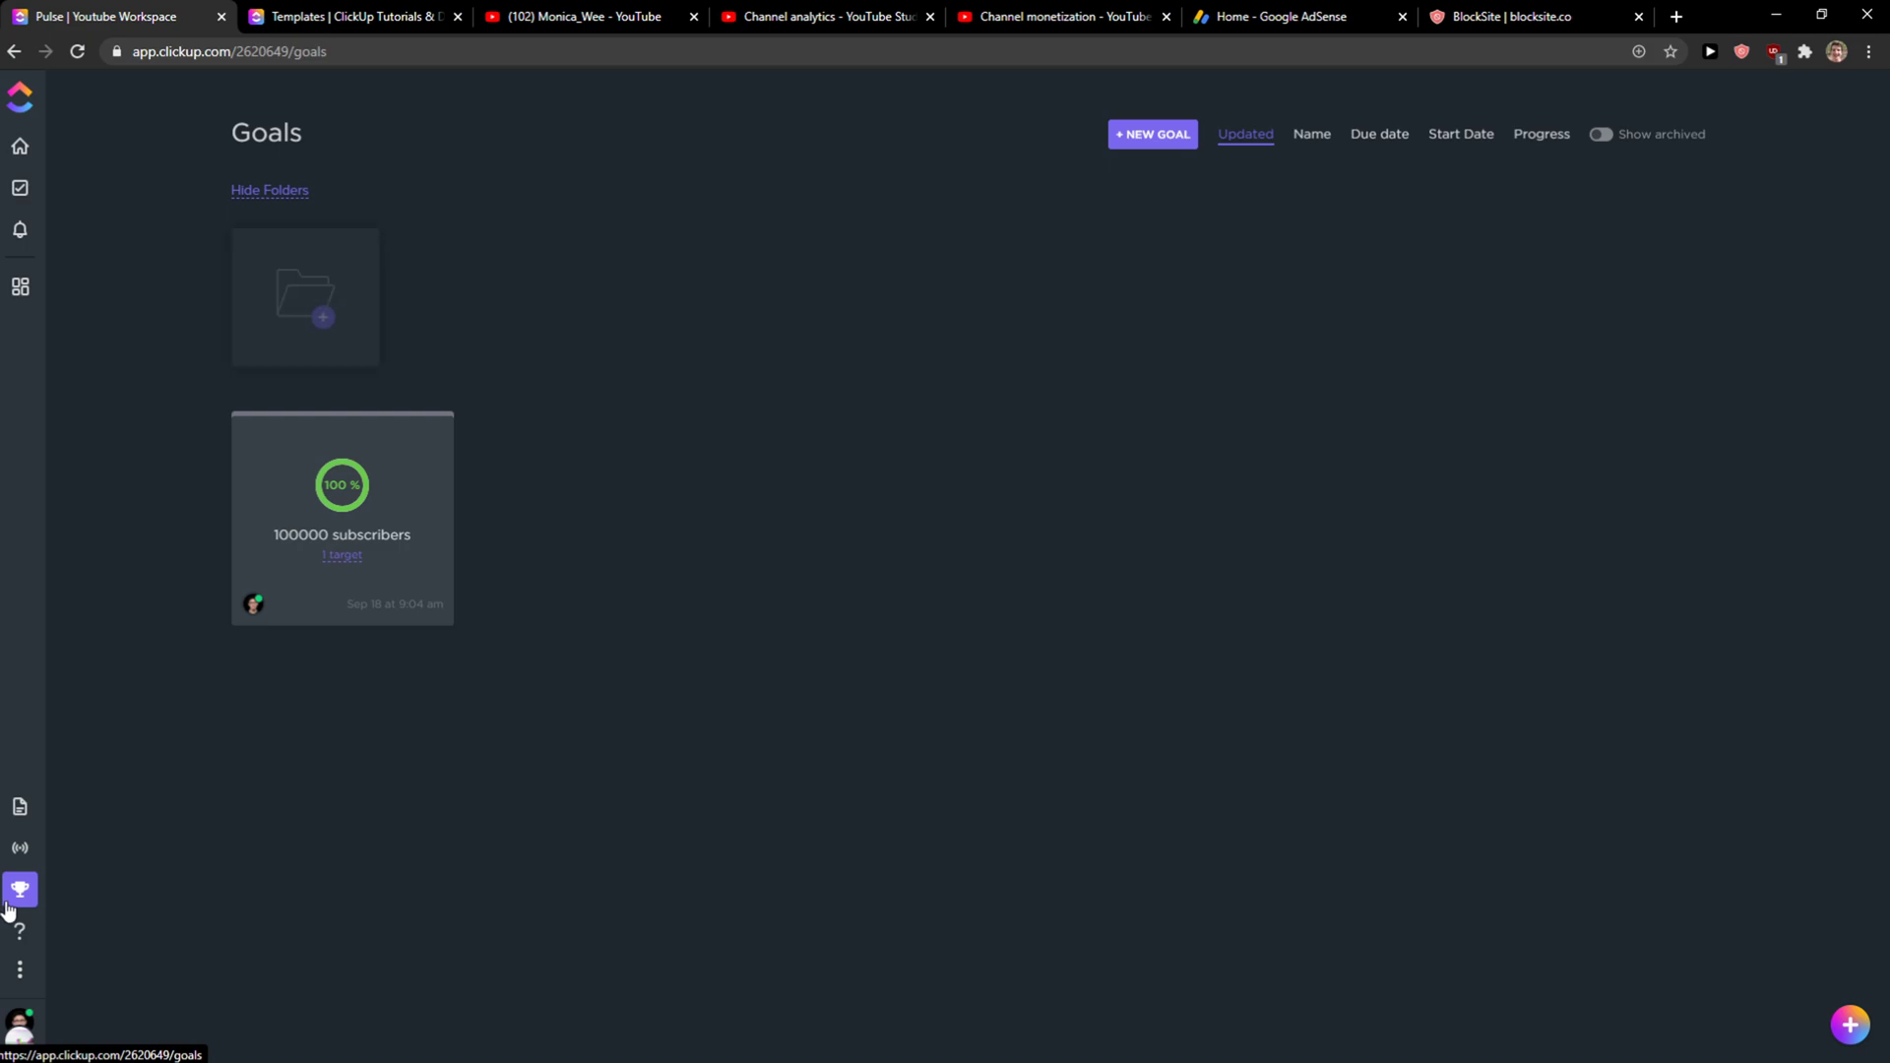
pyautogui.click(20, 807)
pyautogui.click(20, 929)
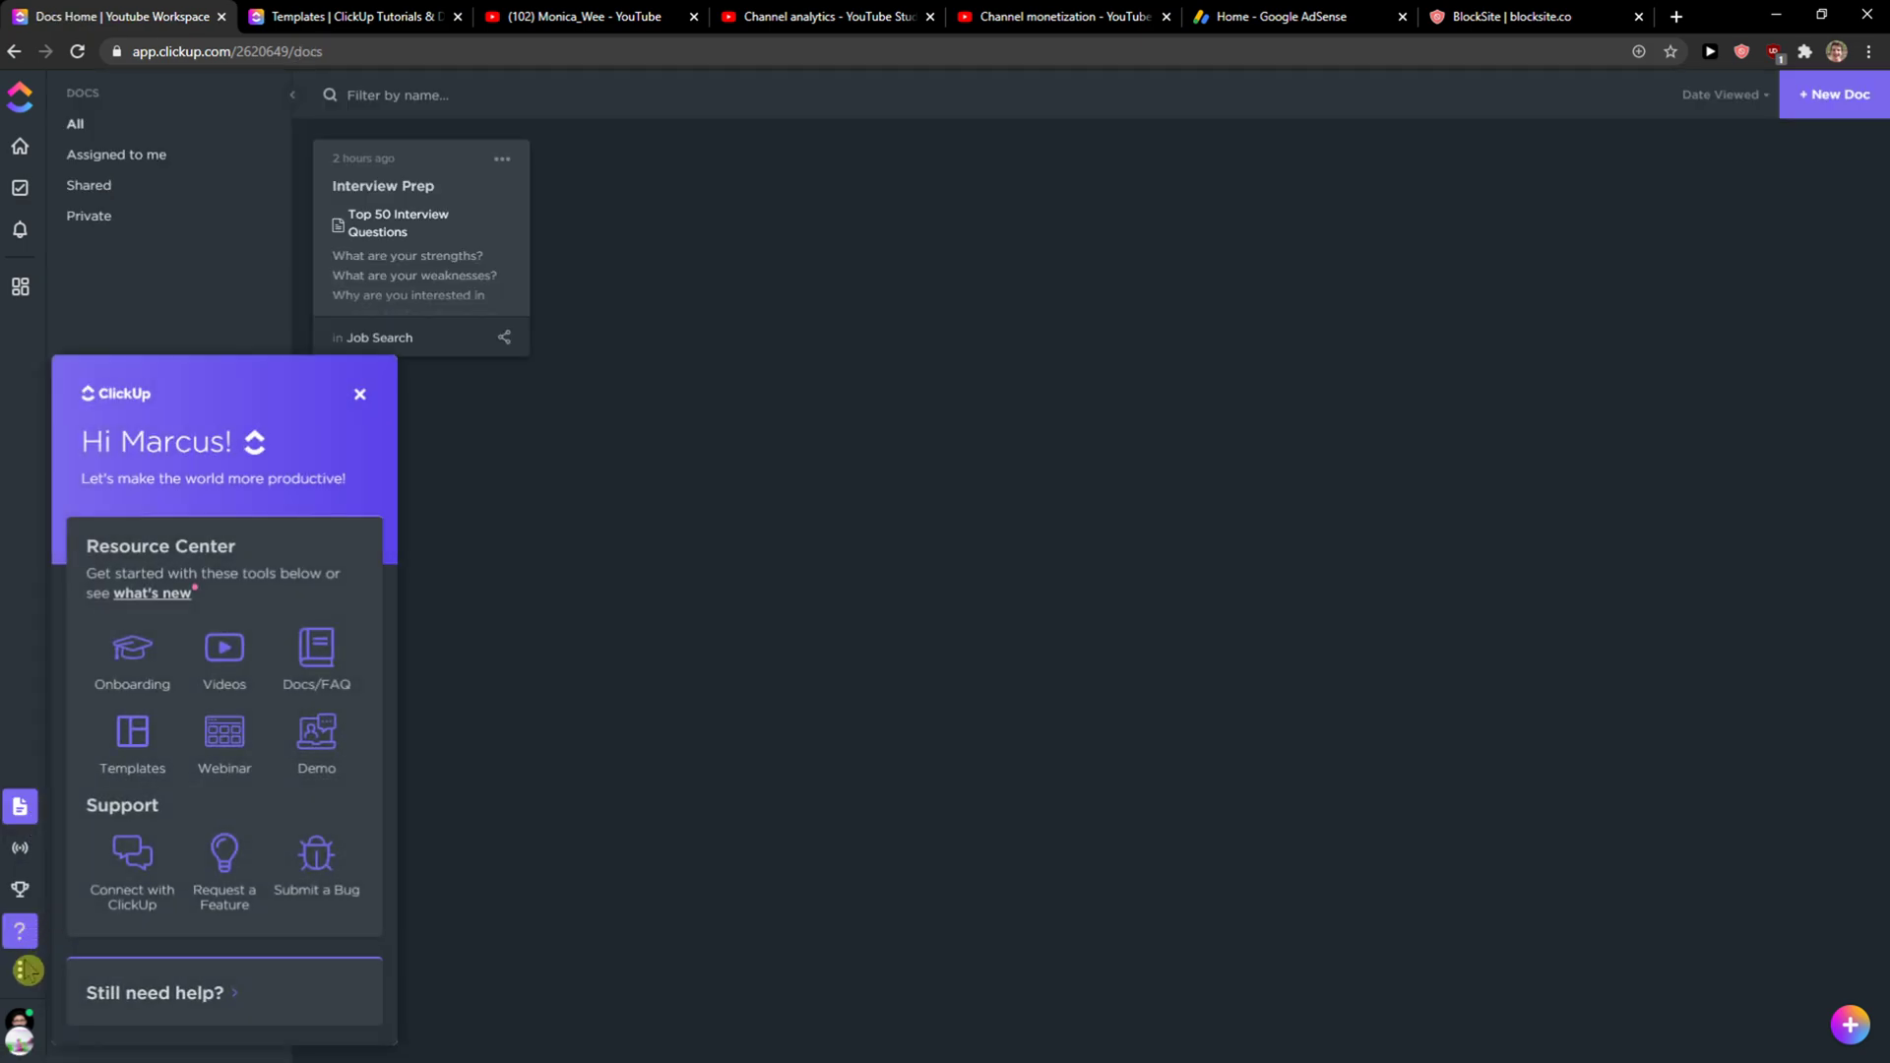
pyautogui.click(361, 400)
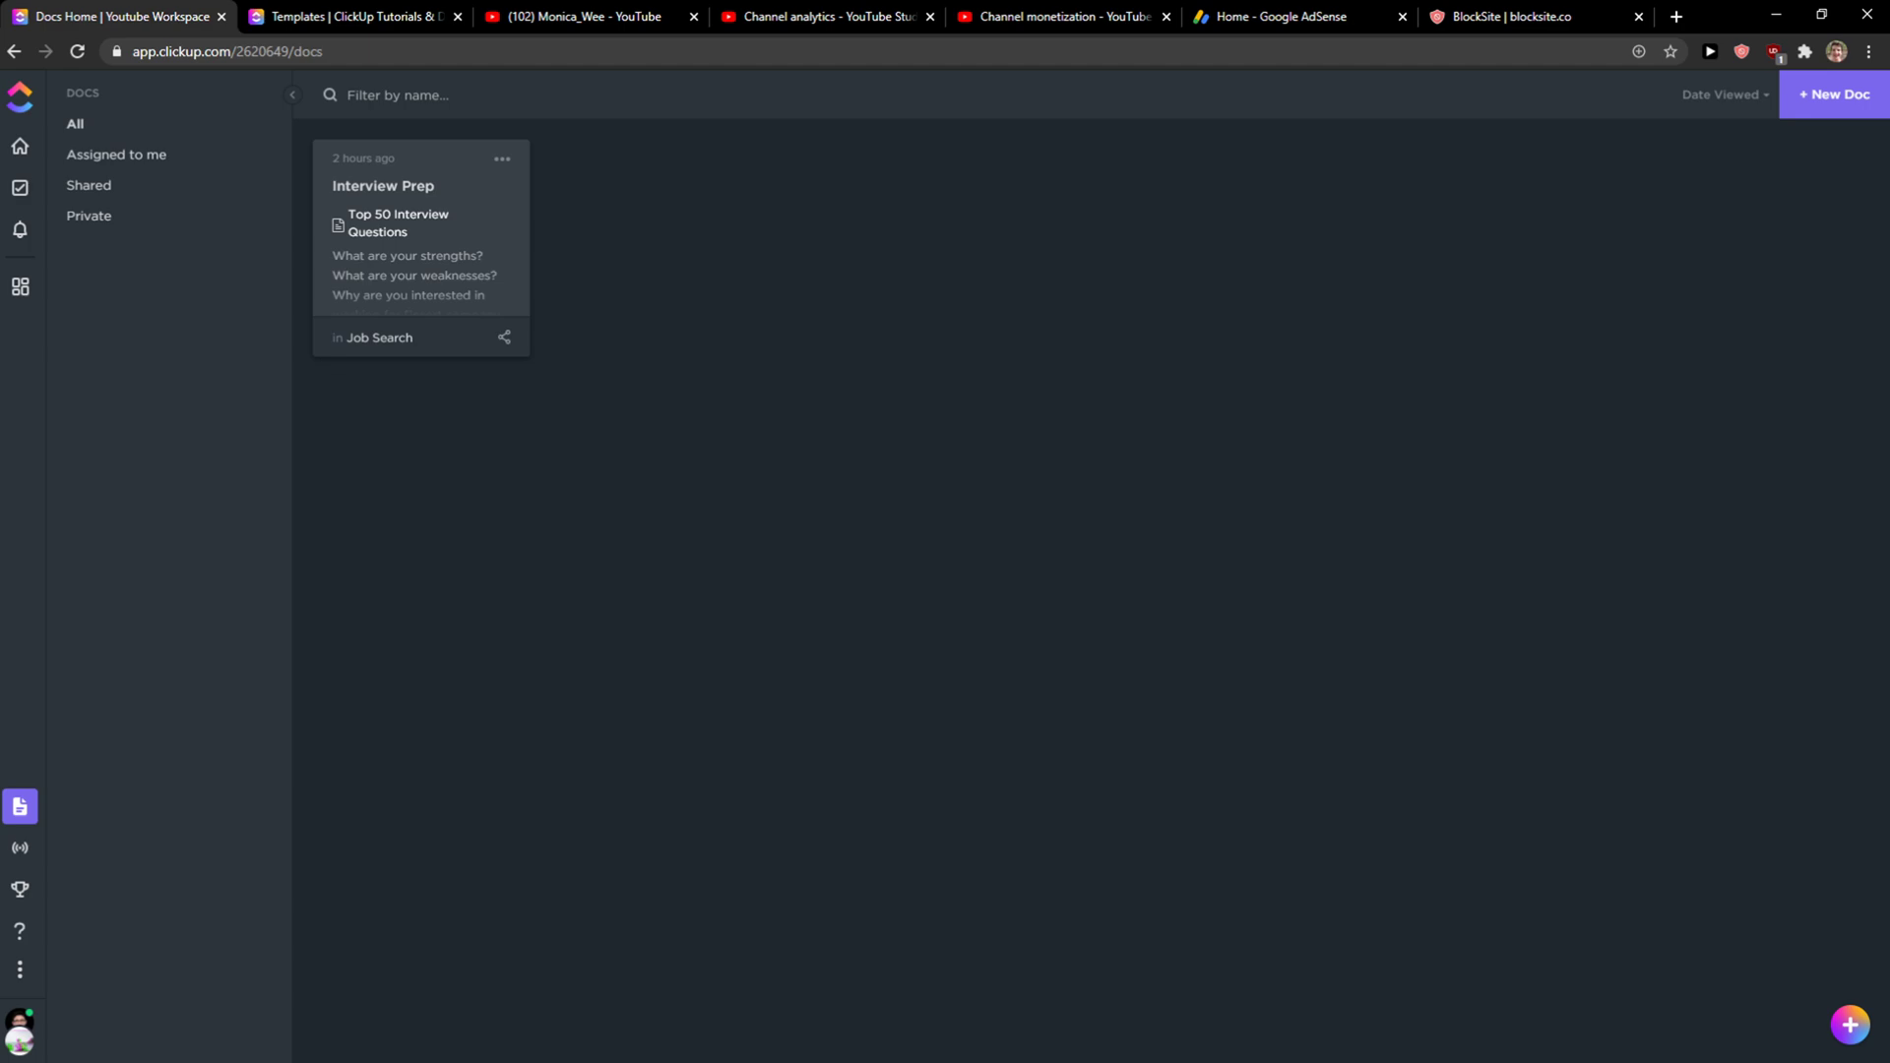